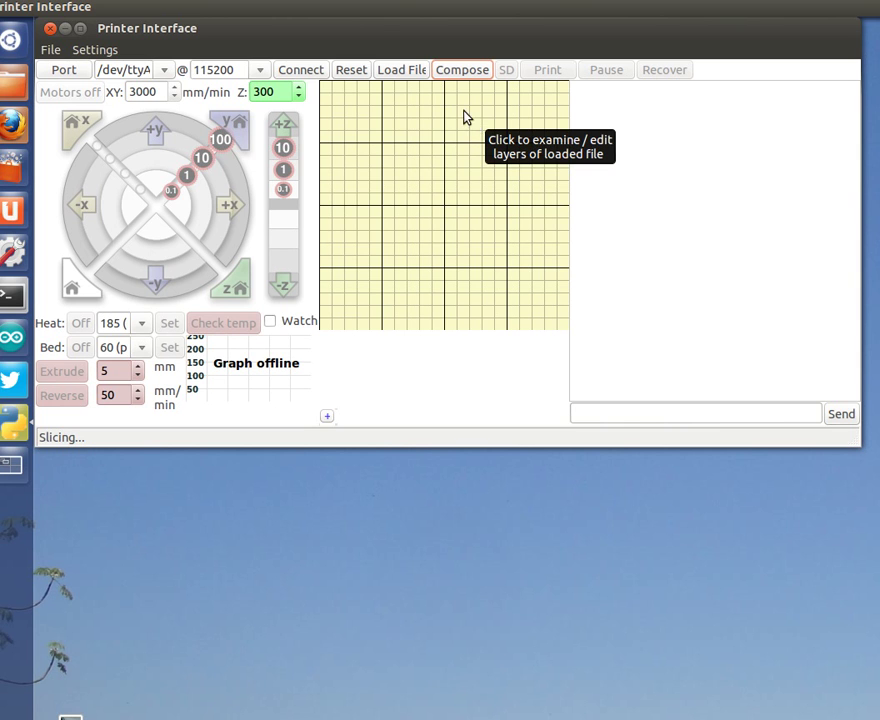
# Open the plate building tool, then reposition and enlarge its window so the whole build grid fits in view.
pyautogui.click(460, 70)
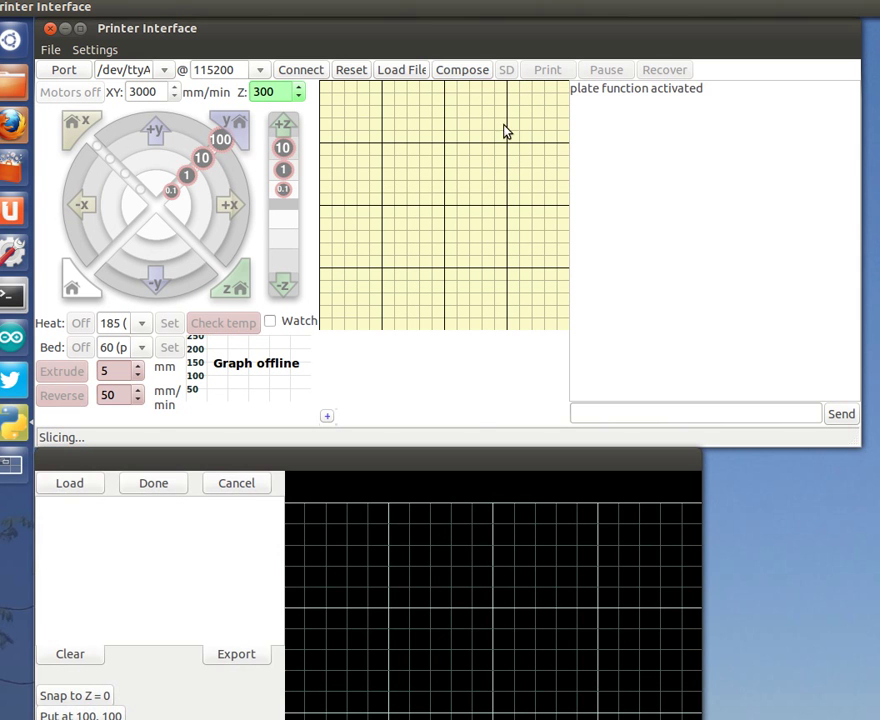
pyautogui.moveTo(458, 465)
pyautogui.mouseDown()
pyautogui.moveTo(511, 275)
pyautogui.moveTo(521, 157)
pyautogui.moveTo(483, 65)
pyautogui.moveTo(418, 8)
pyautogui.moveTo(480, 25)
pyautogui.moveTo(477, 49)
pyautogui.moveTo(456, 47)
pyautogui.mouseUp()
pyautogui.moveTo(690, 517); pyautogui.dragTo(867, 707)
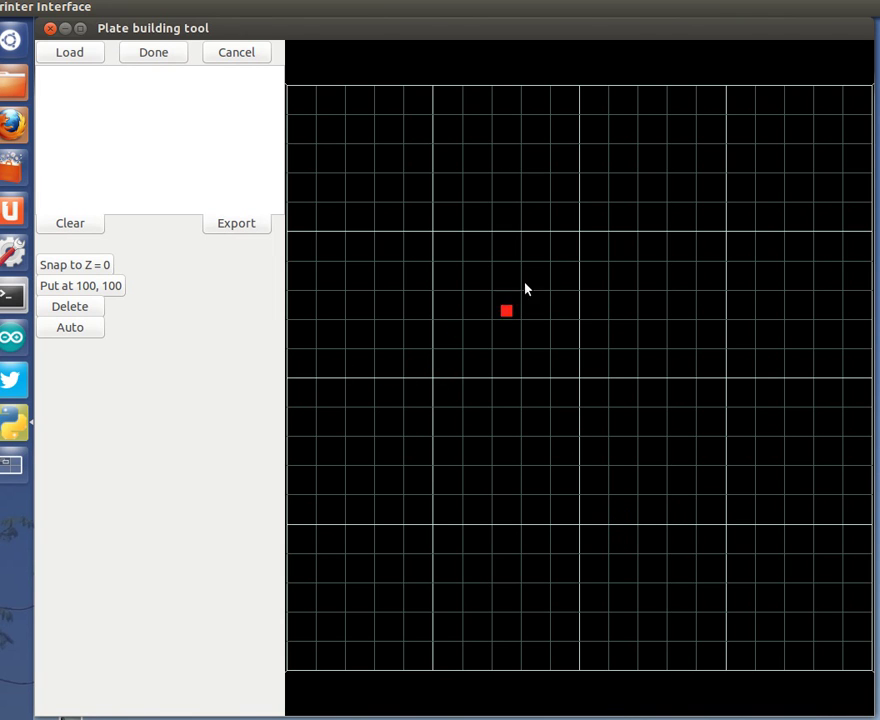
# Load REBEL_alliance.stl from the things/Prusa-decorators folder onto the plate.
pyautogui.click(87, 58)
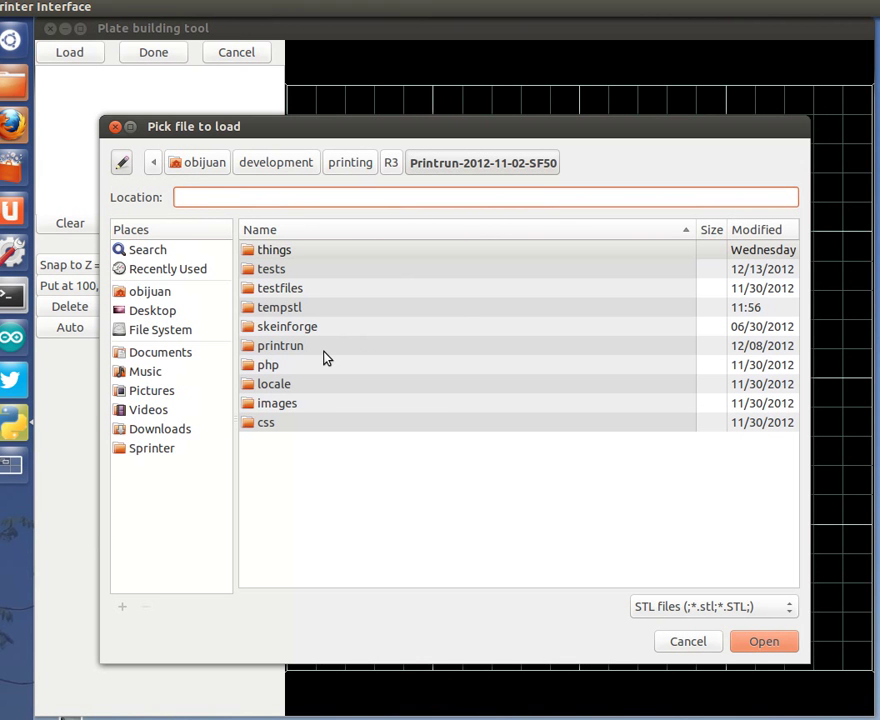
pyautogui.doubleClick(291, 253)
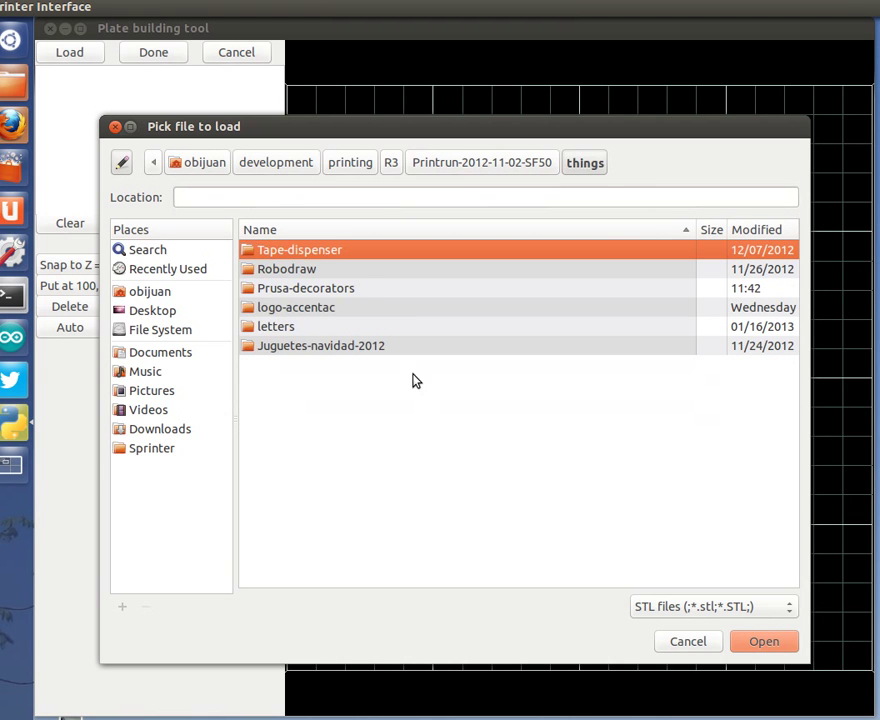
pyautogui.doubleClick(353, 289)
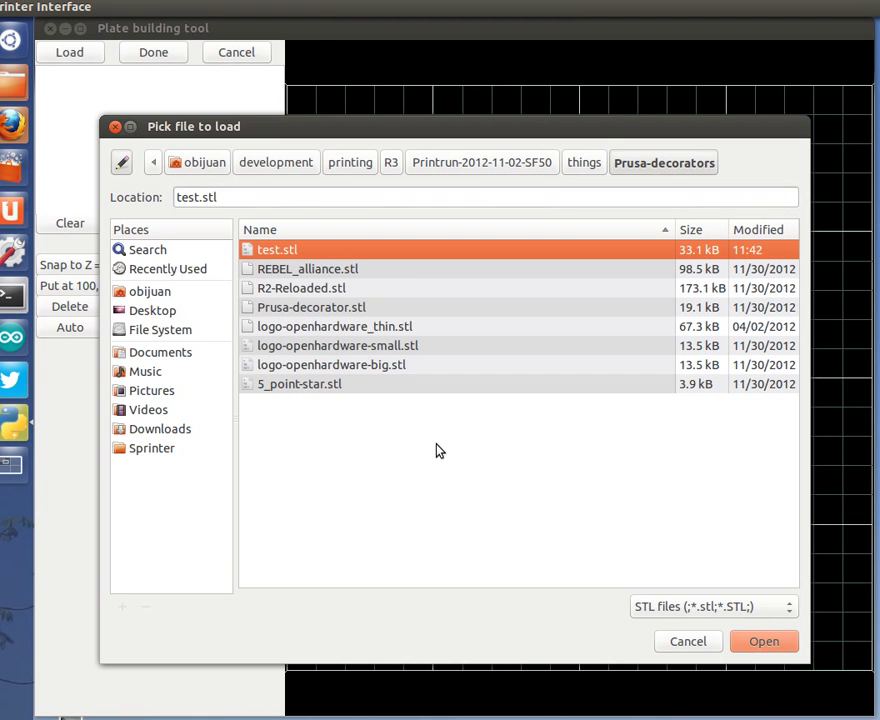
pyautogui.doubleClick(330, 270)
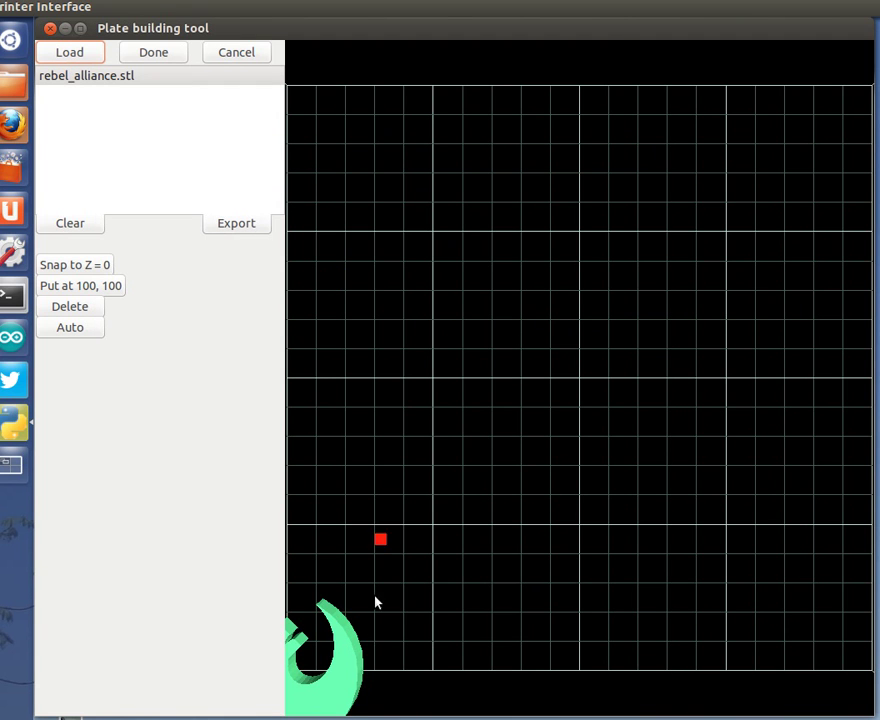
# Move the rebel alliance logo from the bed's corner to just right of the bed's centre, trying rotation both ways.
pyautogui.moveTo(375, 609)
pyautogui.mouseDown()
pyautogui.moveTo(477, 489)
pyautogui.moveTo(603, 452)
pyautogui.moveTo(572, 458)
pyautogui.moveTo(603, 476)
pyautogui.moveTo(583, 458)
pyautogui.mouseUp()
pyautogui.scroll(-3, 672, 398)
pyautogui.scroll(3, 676, 397)
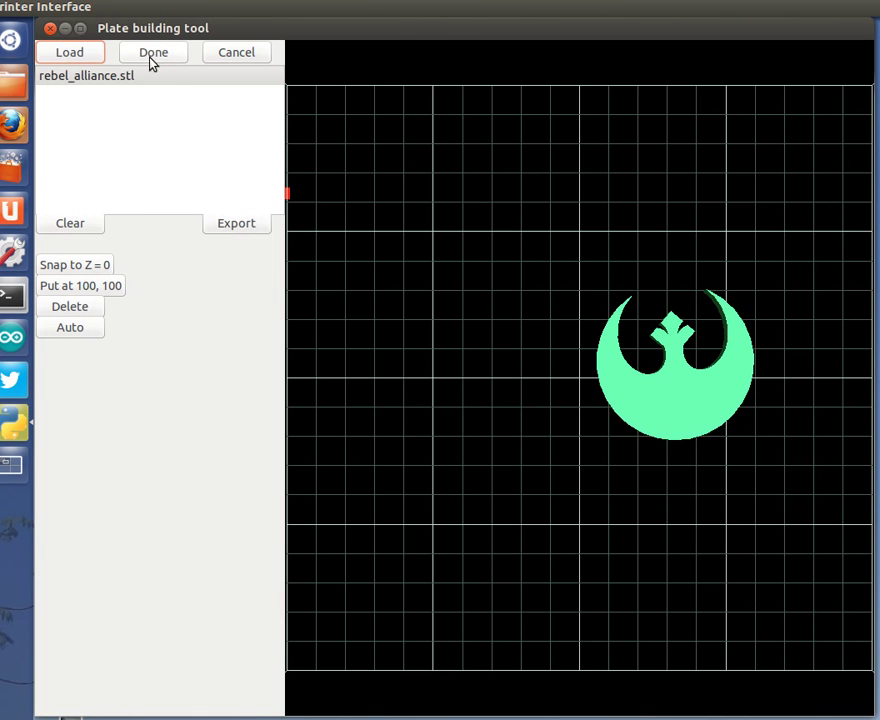
# Load logo-openhardware_thin.stl, place it on the bed to the left of the rebel alliance logo and rotate it.
pyautogui.click(85, 57)
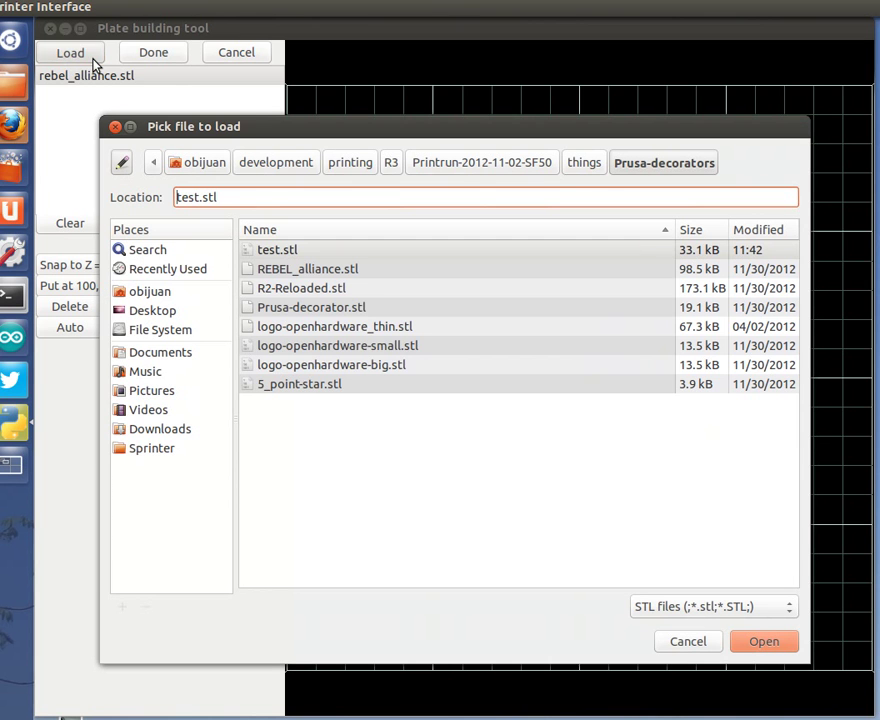
pyautogui.doubleClick(388, 330)
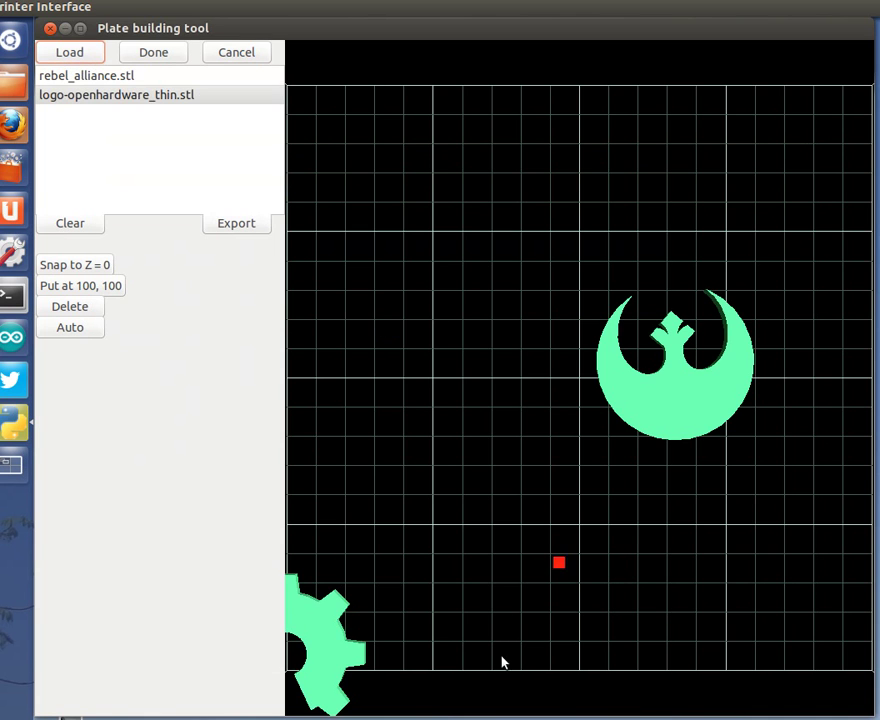
pyautogui.moveTo(360, 630); pyautogui.dragTo(458, 465)
pyautogui.click(467, 464)
pyautogui.scroll(6, 470, 466)
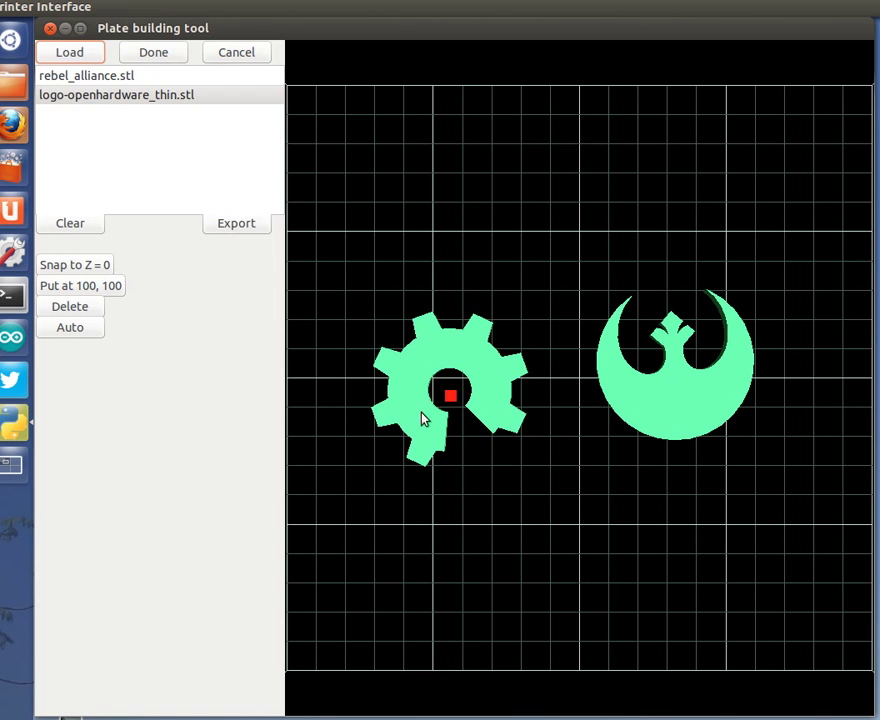
# Select rebel_alliance.stl, shift it slightly toward the bed's back and rotate it so its open side faces the gear logo.
pyautogui.click(99, 78)
pyautogui.click(110, 94)
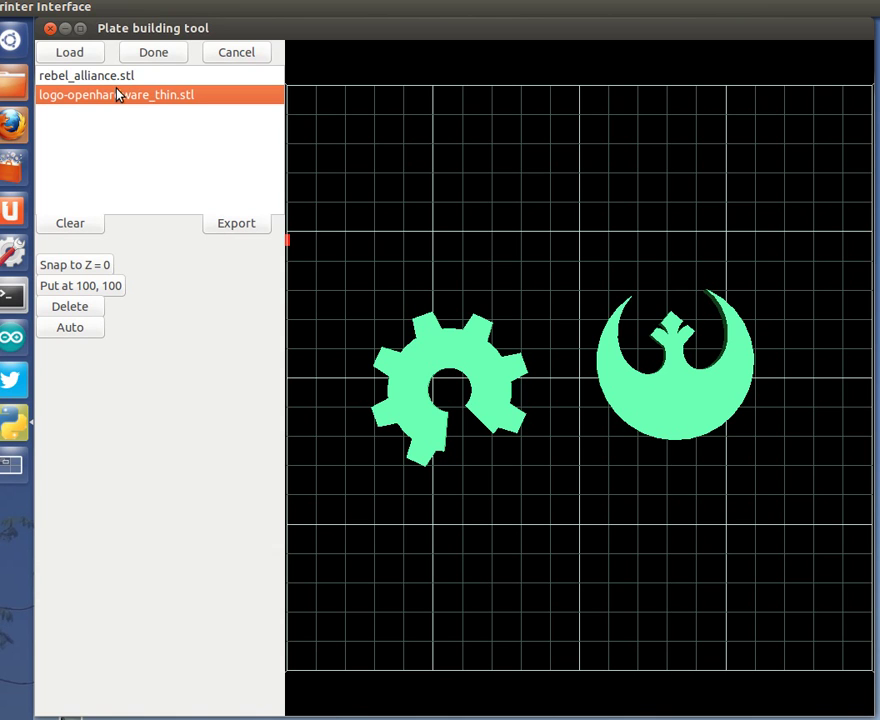
pyautogui.click(113, 78)
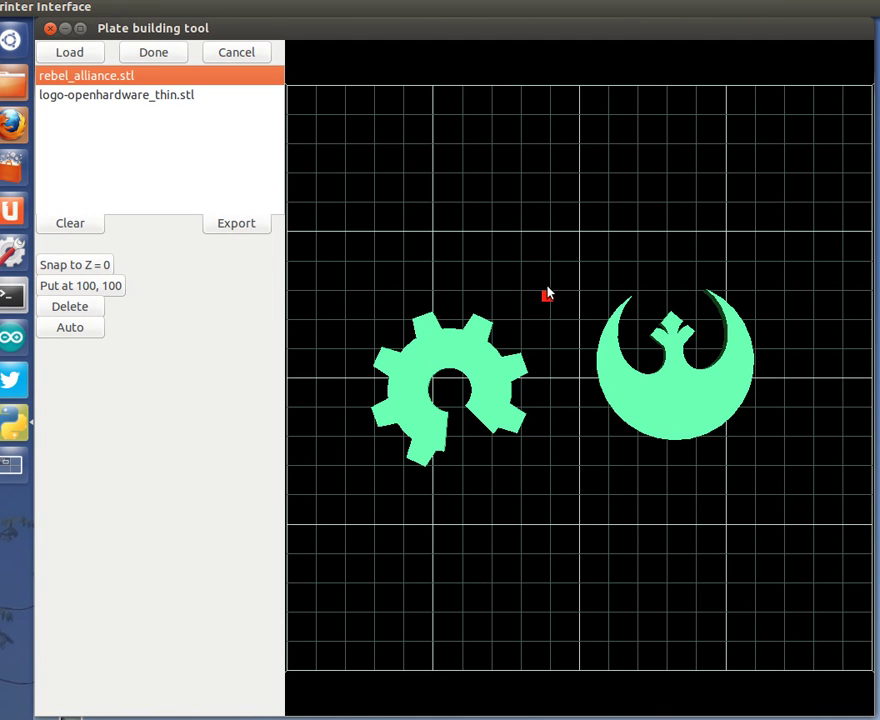
pyautogui.moveTo(550, 297); pyautogui.dragTo(569, 266)
pyautogui.scroll(-3, 573, 270)
pyautogui.scroll(8, 577, 285)
pyautogui.scroll(2, 577, 294)
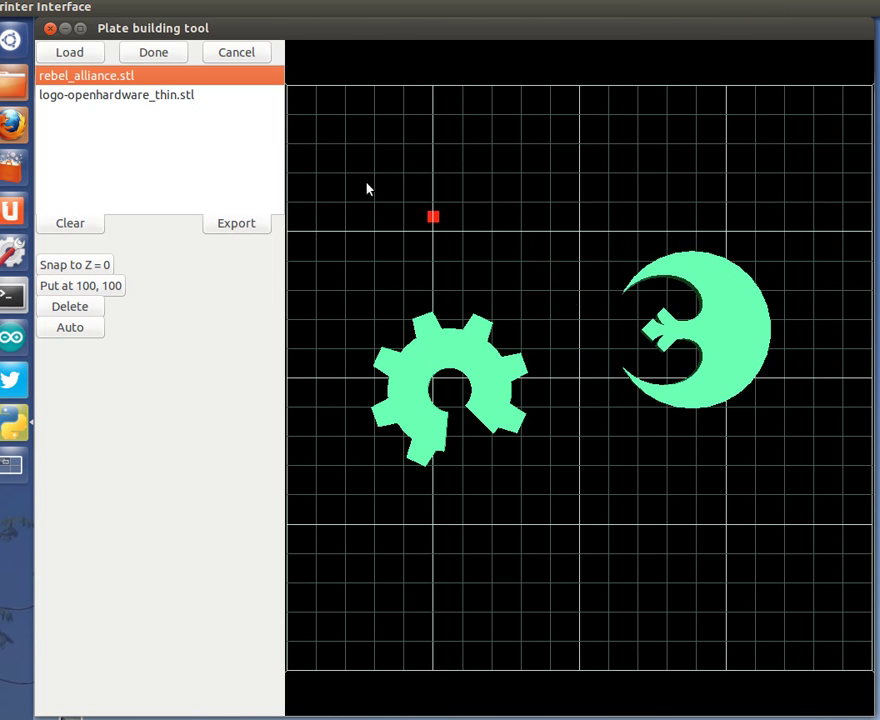
# Select logo-openhardware_thin.stl, move it toward the bed's back and rotate it slightly.
pyautogui.click(188, 100)
pyautogui.moveTo(442, 265); pyautogui.dragTo(436, 210)
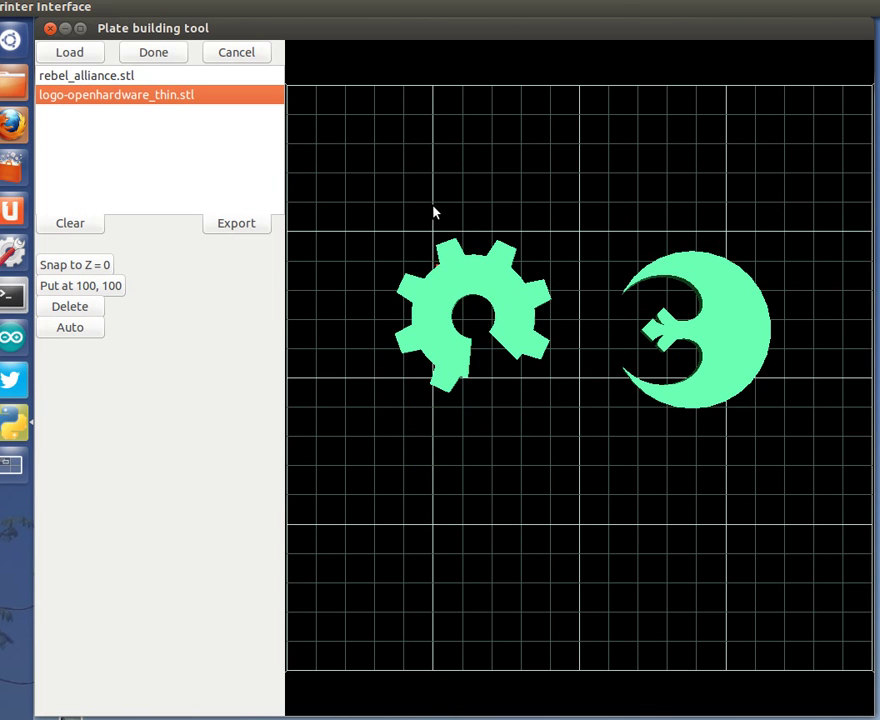
pyautogui.scroll(5, 535, 463)
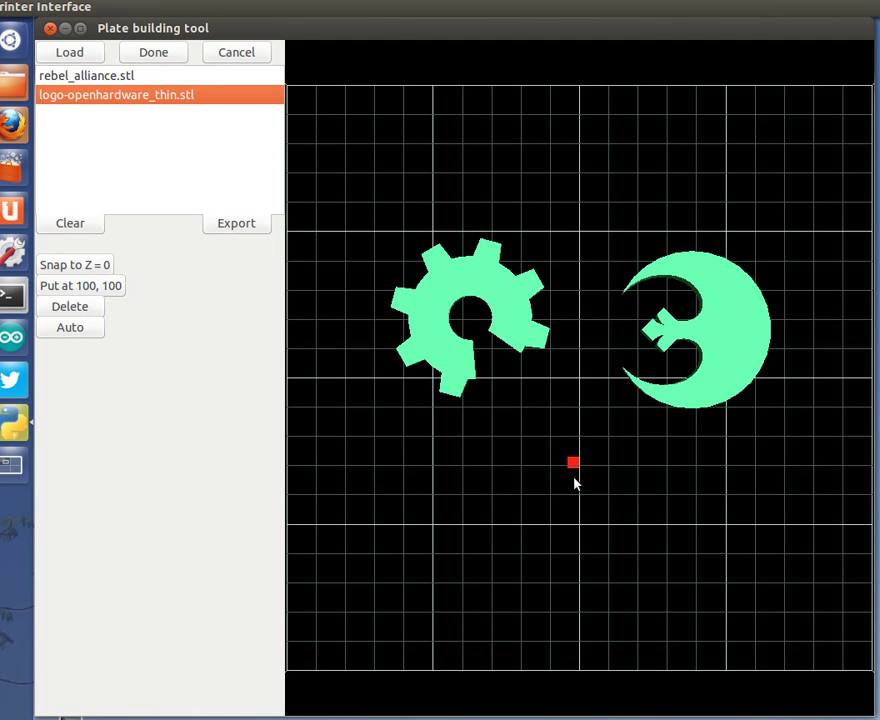
# Examine the two logos on the plate in 3D from a tilted angle, both up close and from farther away.
pyautogui.moveTo(572, 526); pyautogui.dragTo(507, 481)
pyautogui.moveTo(432, 497); pyautogui.dragTo(462, 550)
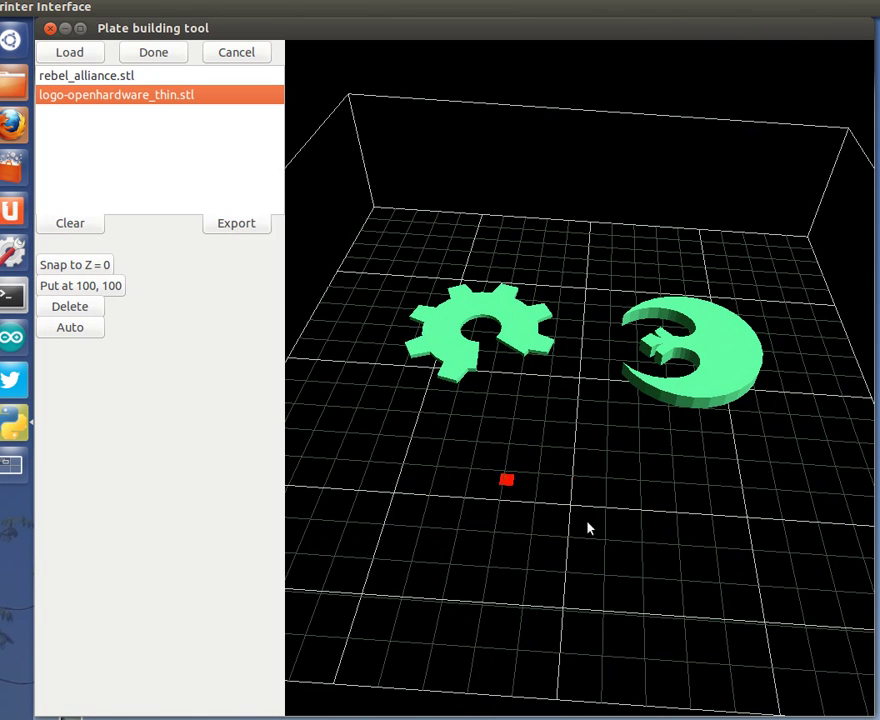
pyautogui.scroll(-2, 628, 369)
pyautogui.scroll(3, 615, 364)
pyautogui.scroll(-3, 605, 364)
pyautogui.scroll(3, 601, 362)
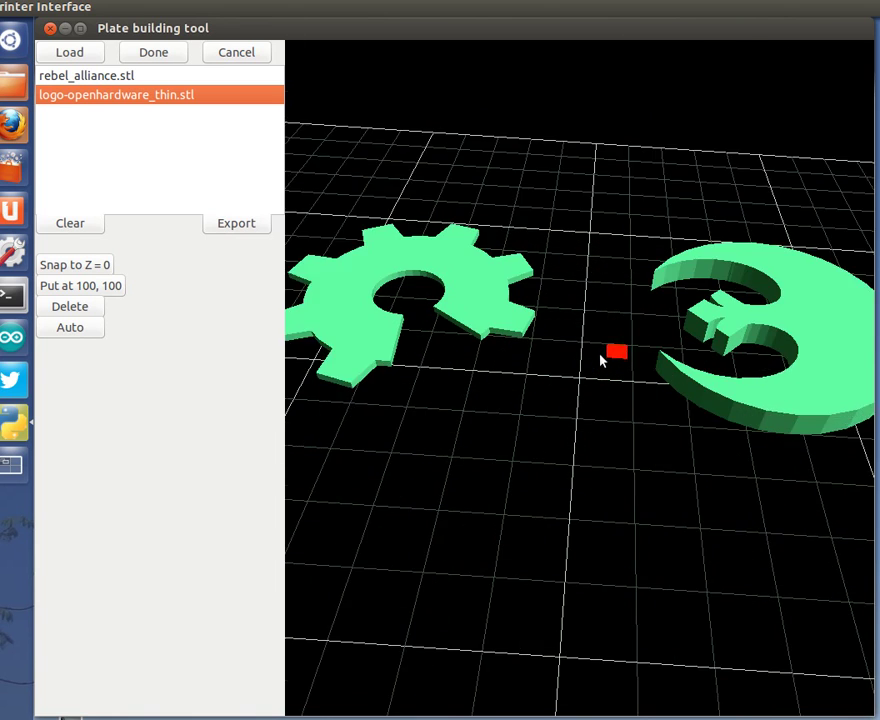
pyautogui.scroll(-5, 598, 366)
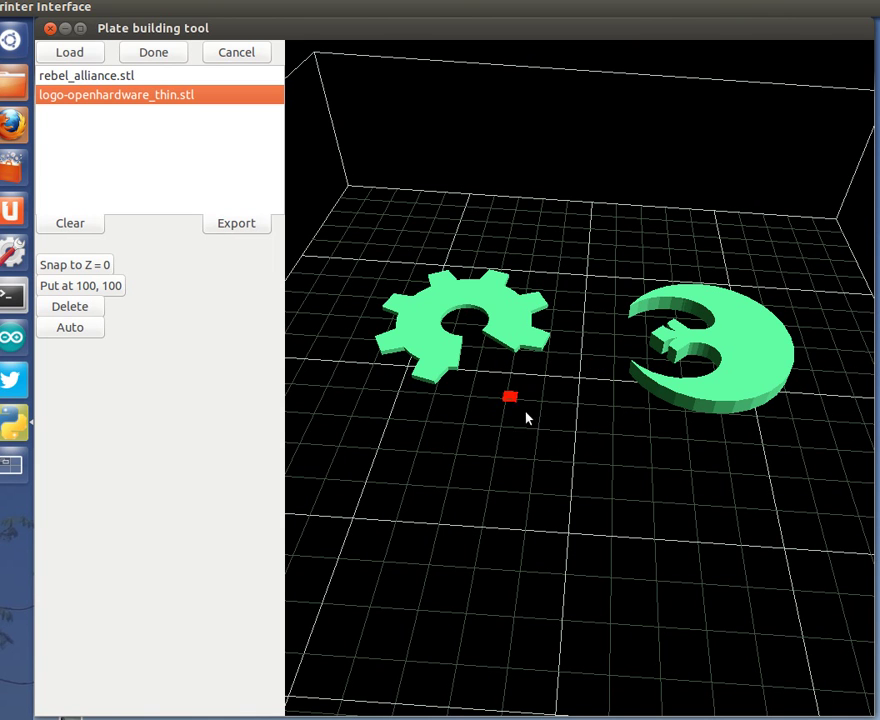
pyautogui.moveTo(554, 460)
pyautogui.mouseDown()
pyautogui.moveTo(598, 467)
pyautogui.moveTo(524, 513)
pyautogui.moveTo(450, 458)
pyautogui.moveTo(534, 414)
pyautogui.moveTo(574, 509)
pyautogui.moveTo(538, 542)
pyautogui.moveTo(475, 530)
pyautogui.mouseUp()
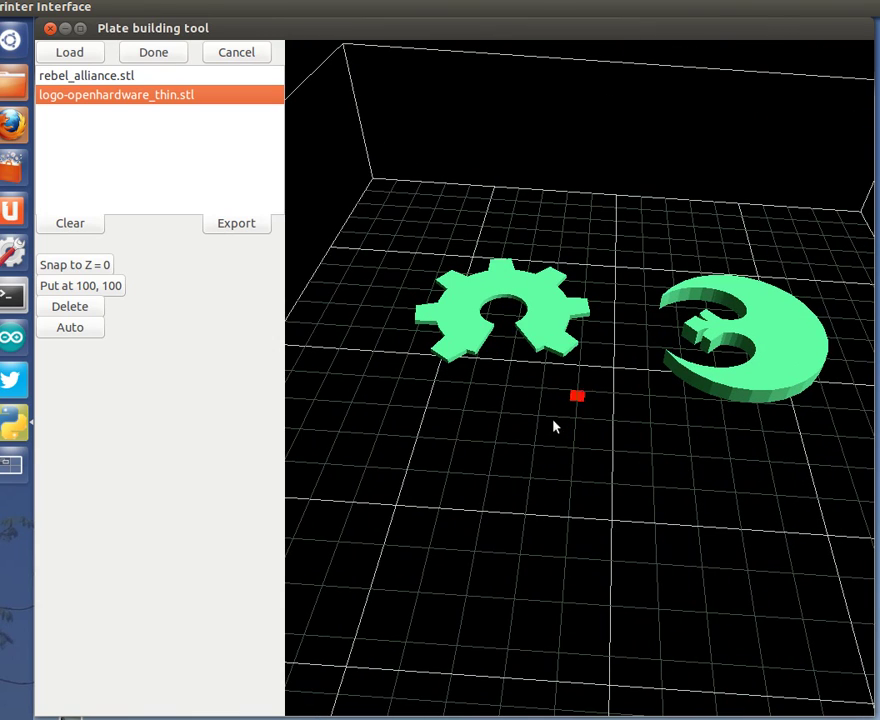
# Rotate the open hardware logo and move it forward on the bed, closer to the rebel alliance logo.
pyautogui.scroll(2, 540, 343)
pyautogui.scroll(3, 540, 343)
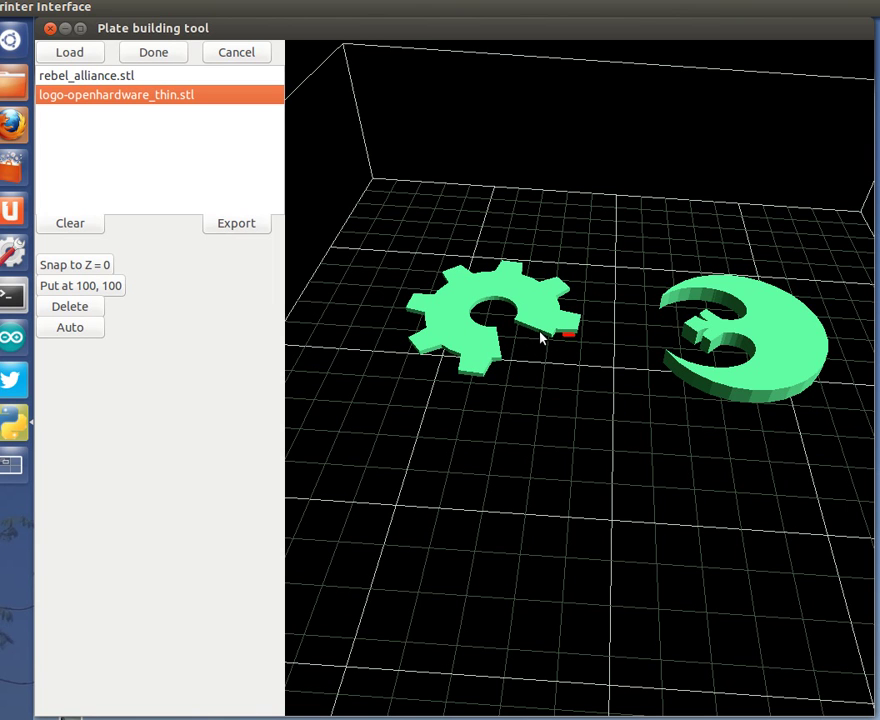
pyautogui.moveTo(522, 323)
pyautogui.mouseDown()
pyautogui.moveTo(528, 330)
pyautogui.moveTo(518, 338)
pyautogui.moveTo(538, 342)
pyautogui.moveTo(540, 410)
pyautogui.moveTo(546, 365)
pyautogui.moveTo(560, 395)
pyautogui.mouseUp()
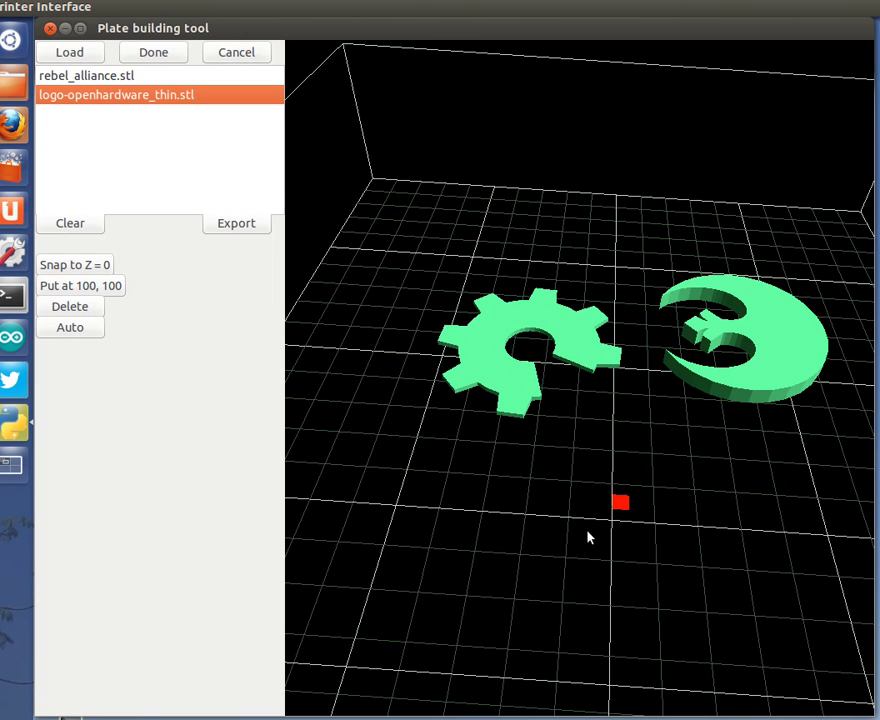
# Export the arranged plate as test.stl in the Prusa-decorators folder.
pyautogui.moveTo(594, 516); pyautogui.dragTo(511, 501)
pyautogui.scroll(2, 617, 493)
pyautogui.scroll(-5, 621, 475)
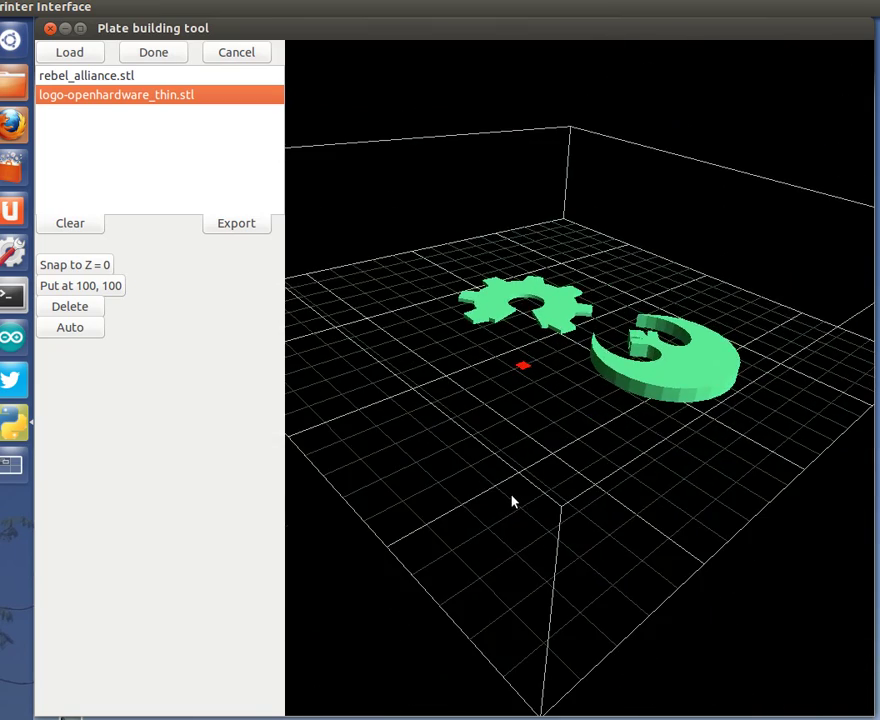
pyautogui.moveTo(454, 436); pyautogui.dragTo(583, 583)
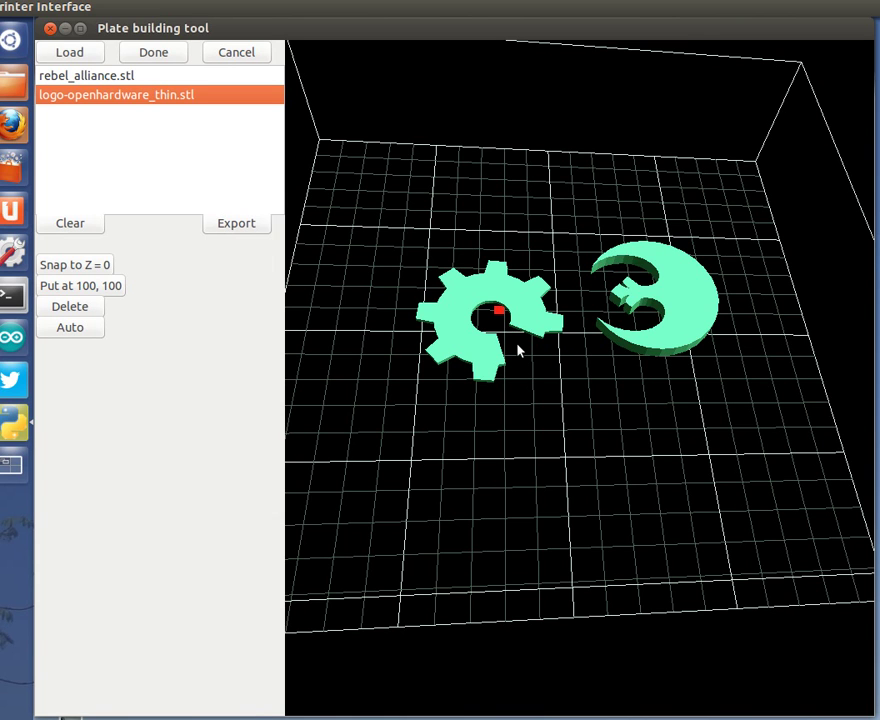
pyautogui.click(237, 225)
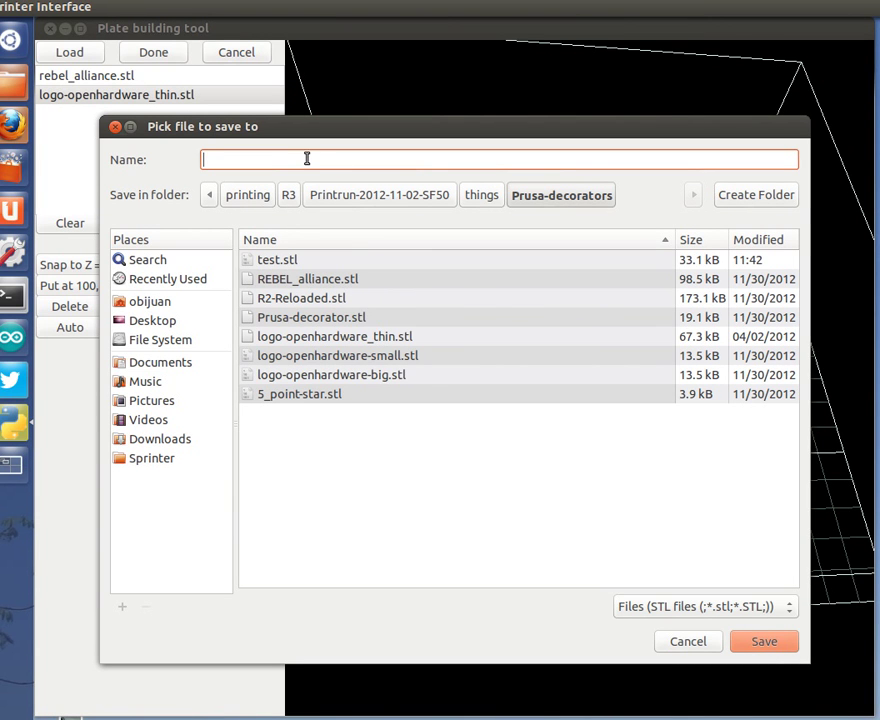
pyautogui.write('test.stl')
pyautogui.click(760, 643)
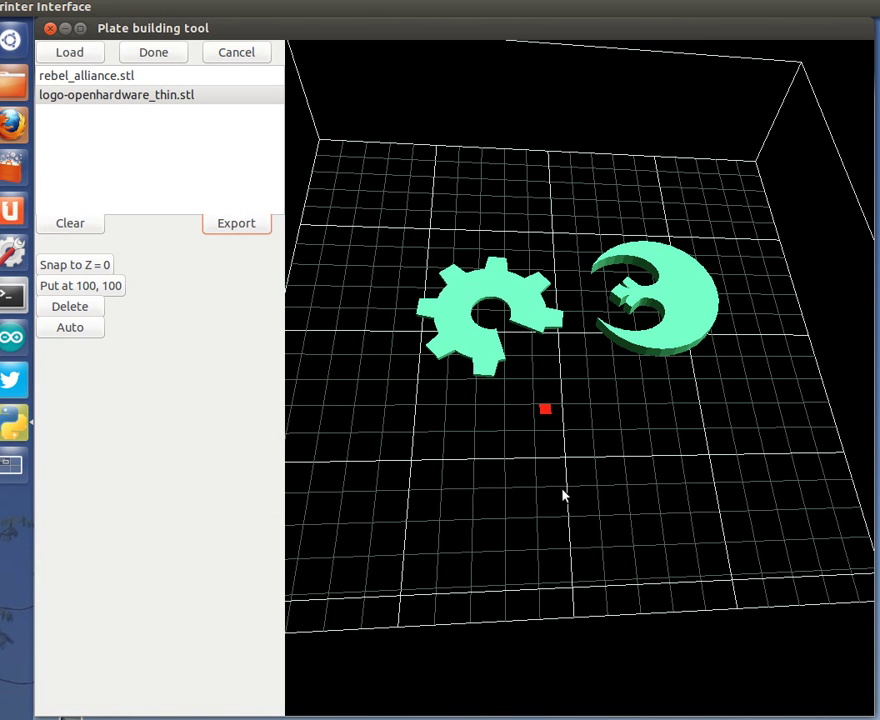
# Snap the open hardware logo to Z = 0, then finish the plate and send it for slicing.
pyautogui.moveTo(561, 485); pyautogui.dragTo(550, 143)
pyautogui.moveTo(628, 426); pyautogui.dragTo(585, 291)
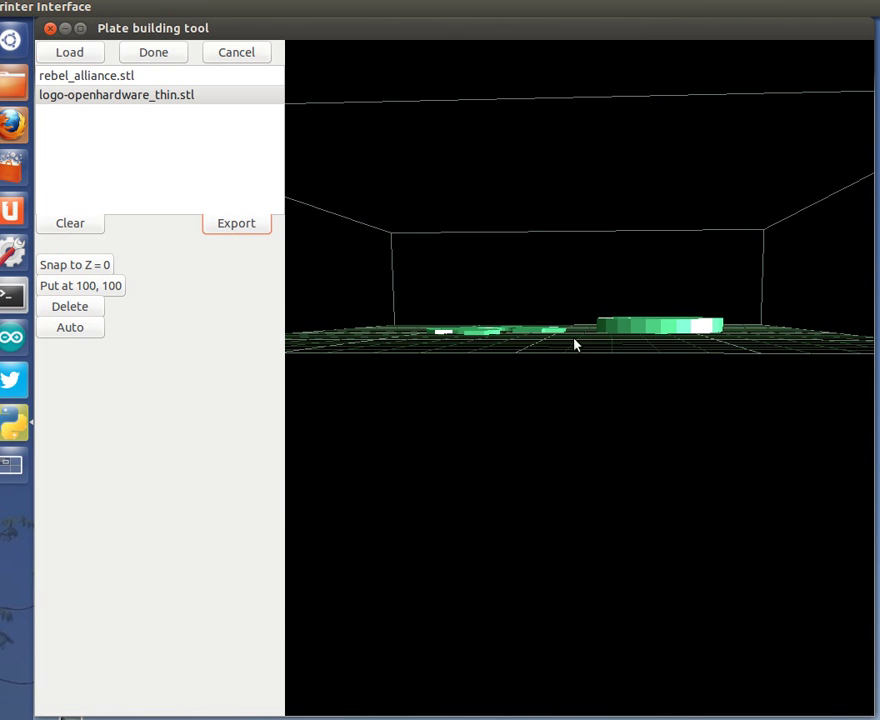
pyautogui.moveTo(568, 332); pyautogui.dragTo(615, 623)
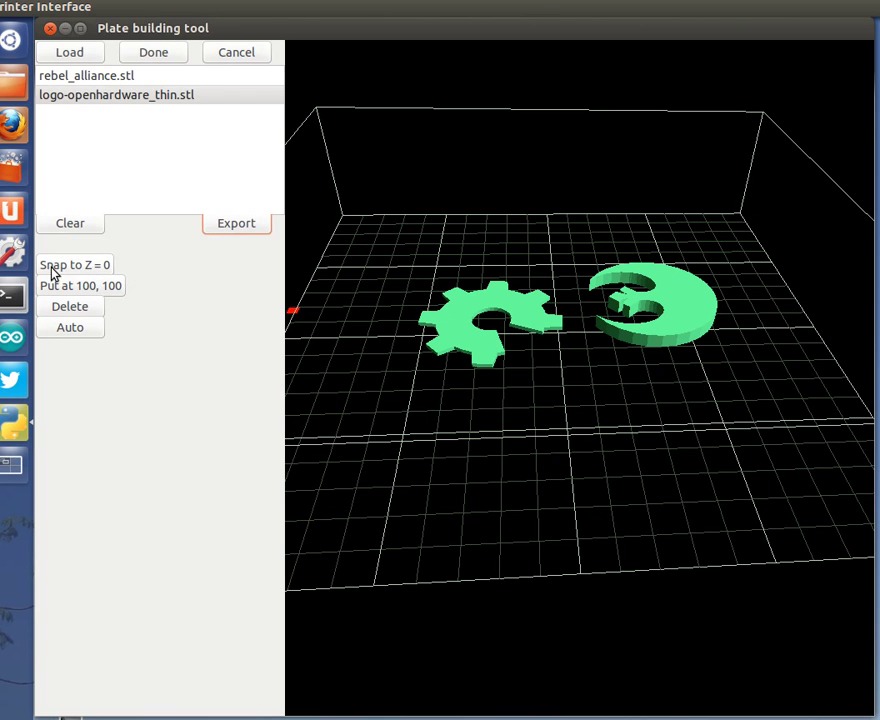
pyautogui.click(97, 268)
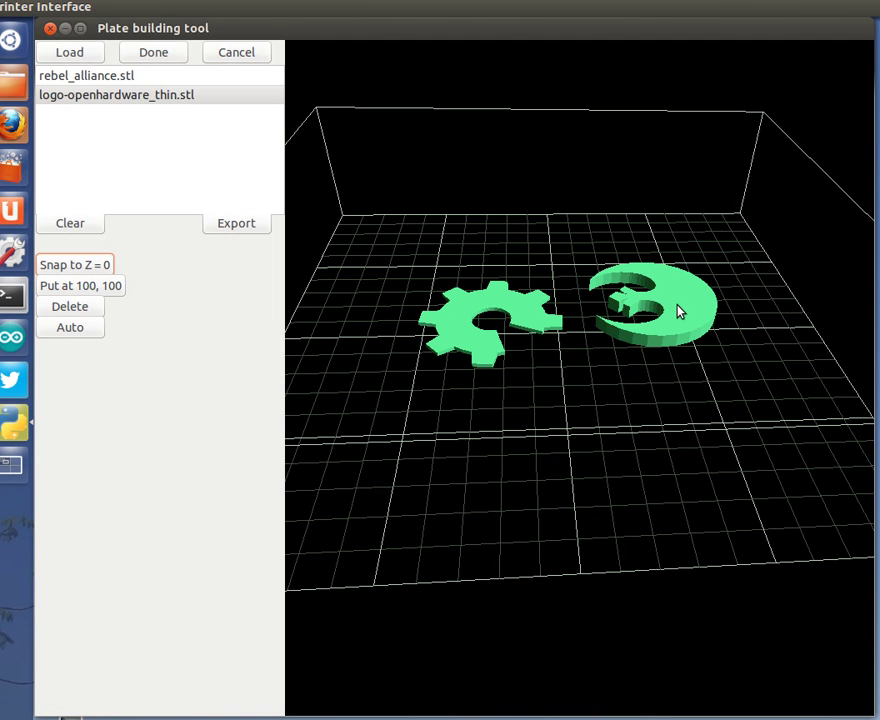
pyautogui.click(165, 53)
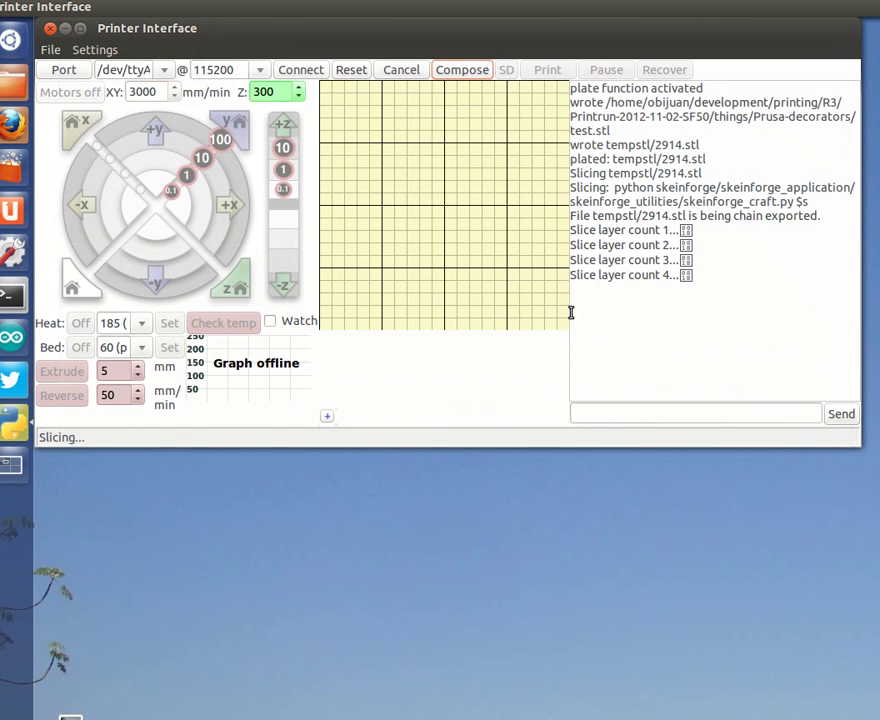